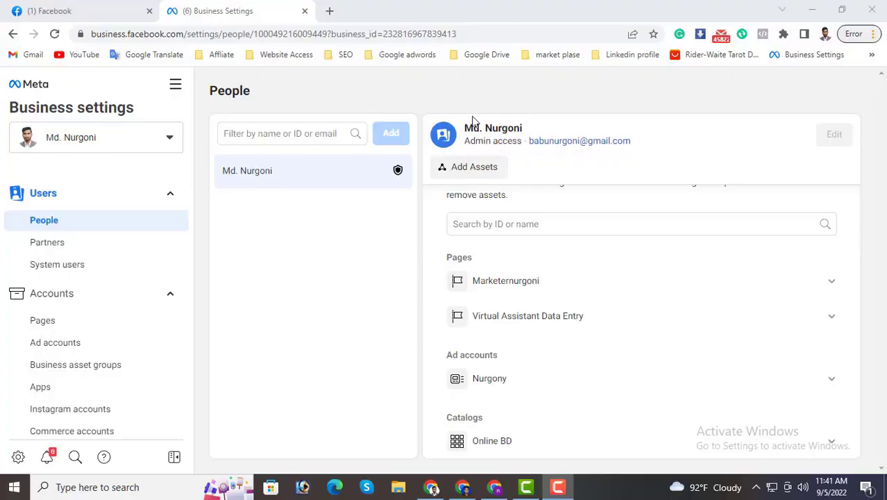
# Open Account Quality for the business and look over its ad accounts, commerce accounts, catalogs and Pages
pyautogui.scroll(-5, 165, 341)
pyautogui.scroll(5, 145, 317)
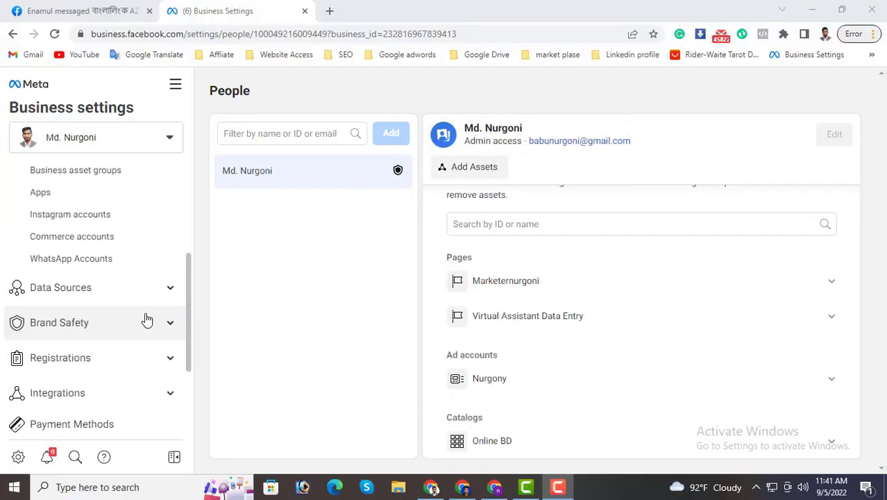
pyautogui.click(177, 89)
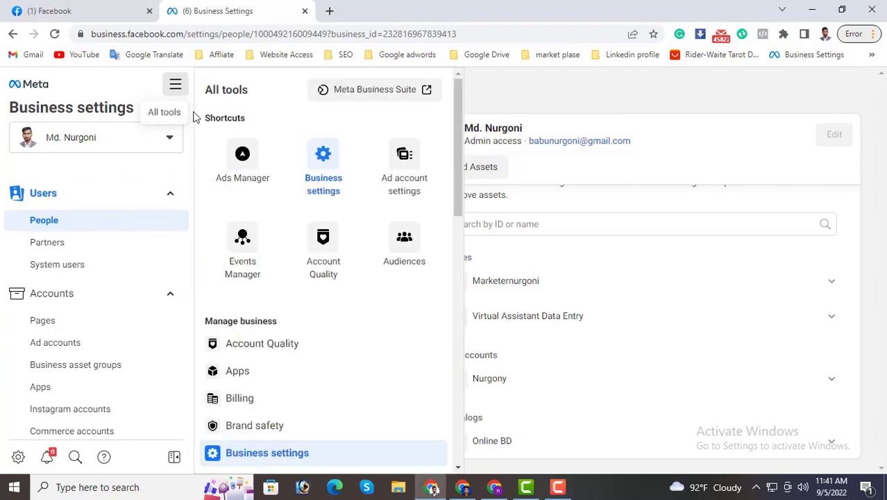
pyautogui.click(329, 245)
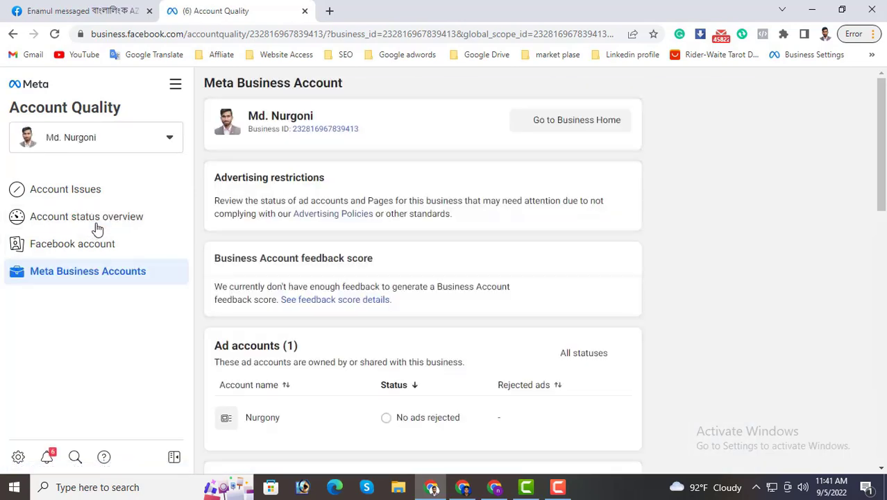
pyautogui.scroll(-5, 436, 237)
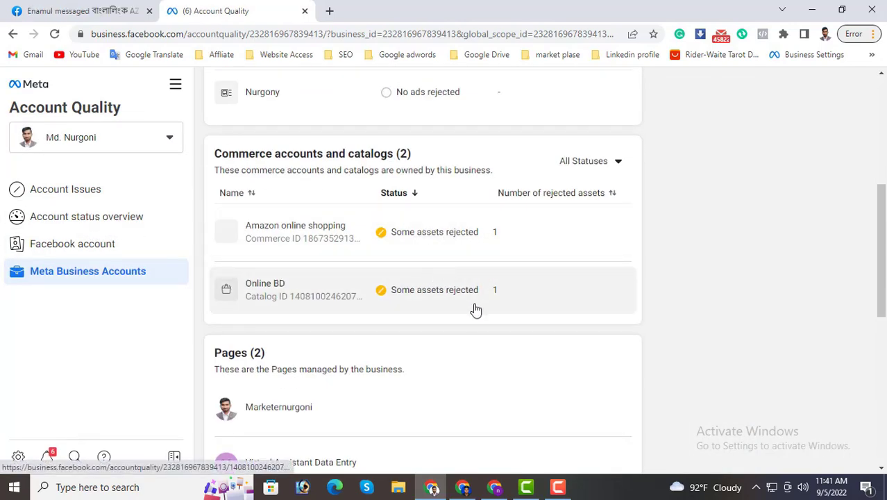
# Look through the recent account issues and open the details of the restricted Facebook user account
pyautogui.click(123, 194)
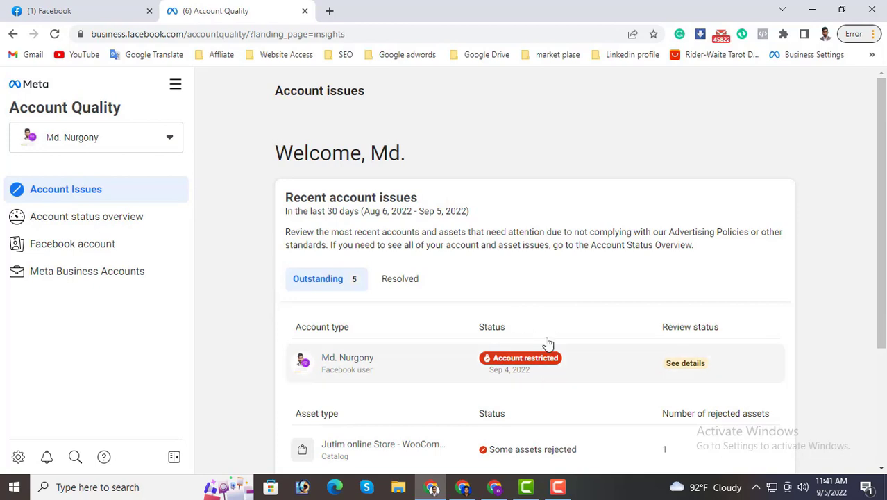
pyautogui.scroll(-3, 524, 364)
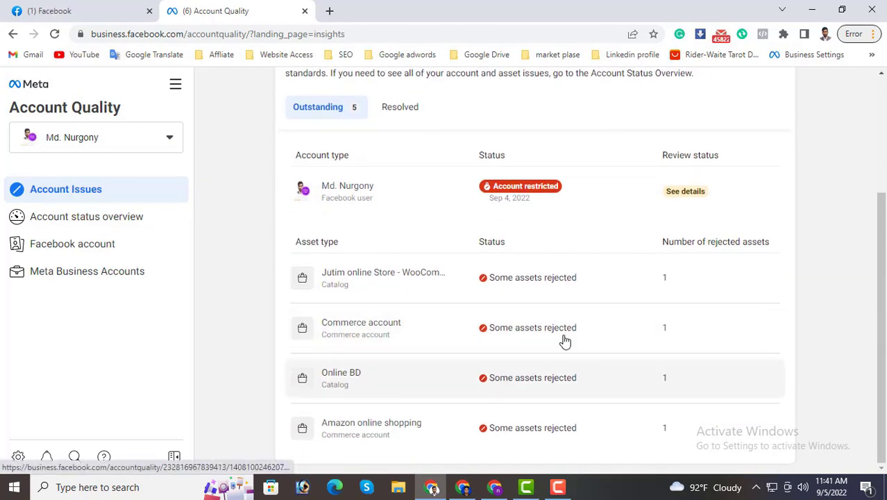
pyautogui.scroll(3, 491, 347)
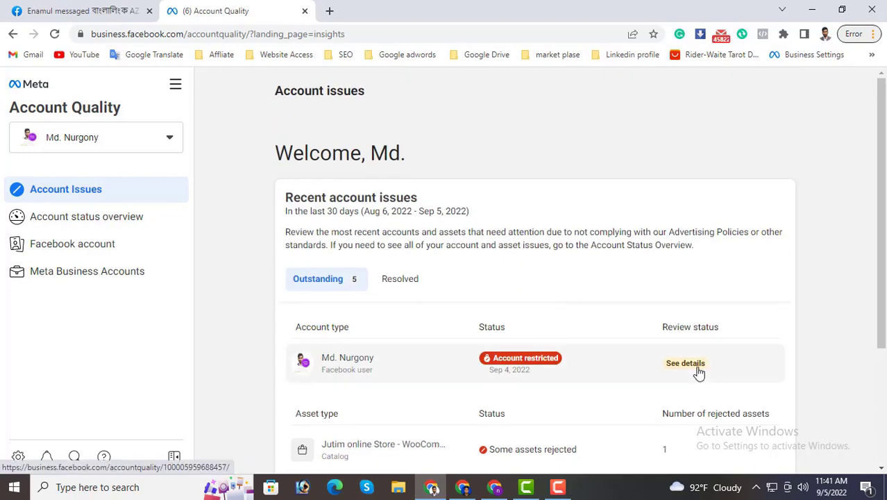
pyautogui.click(695, 365)
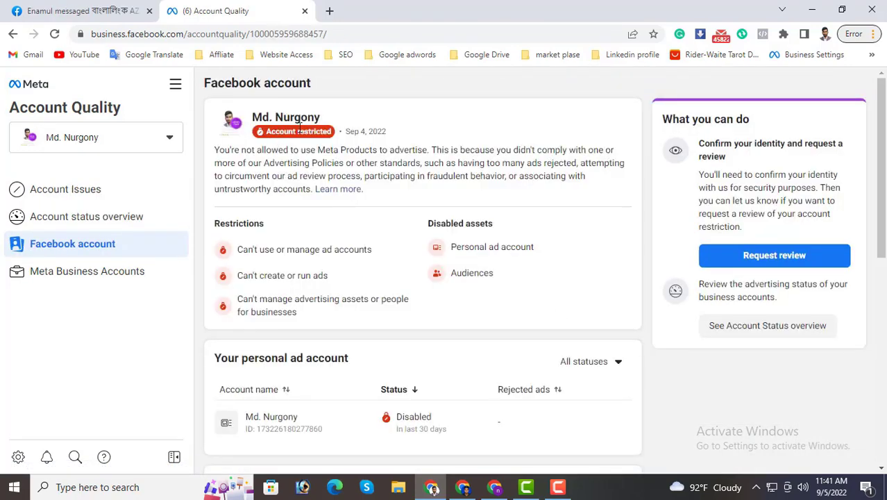
# Request a review of the Facebook account's advertising restriction and start the identity confirmation
pyautogui.moveTo(300, 126); pyautogui.dragTo(350, 132)
pyautogui.click(790, 258)
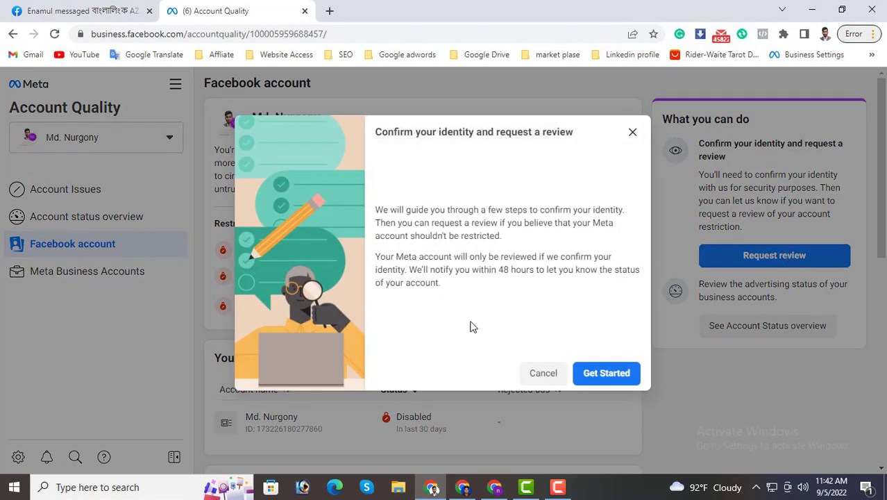
pyautogui.click(582, 372)
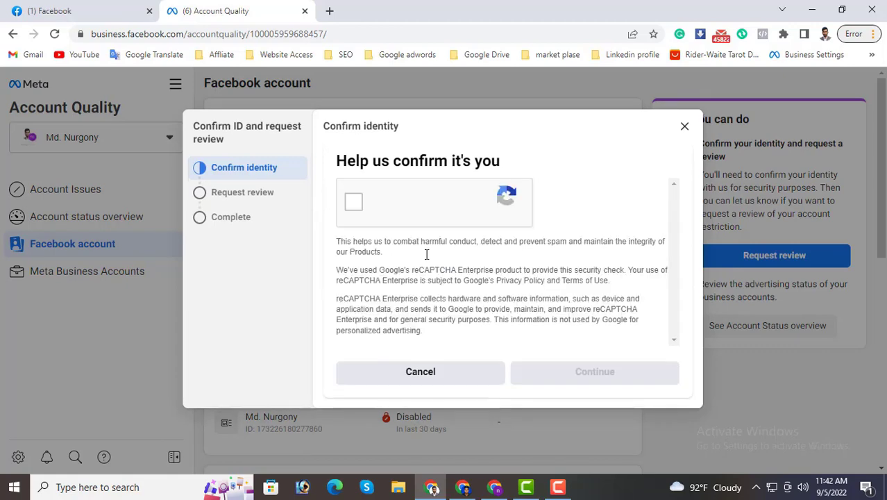
# Complete the reCAPTCHA check by selecting the squares with bicycles, and continue to the ID upload
pyautogui.click(352, 205)
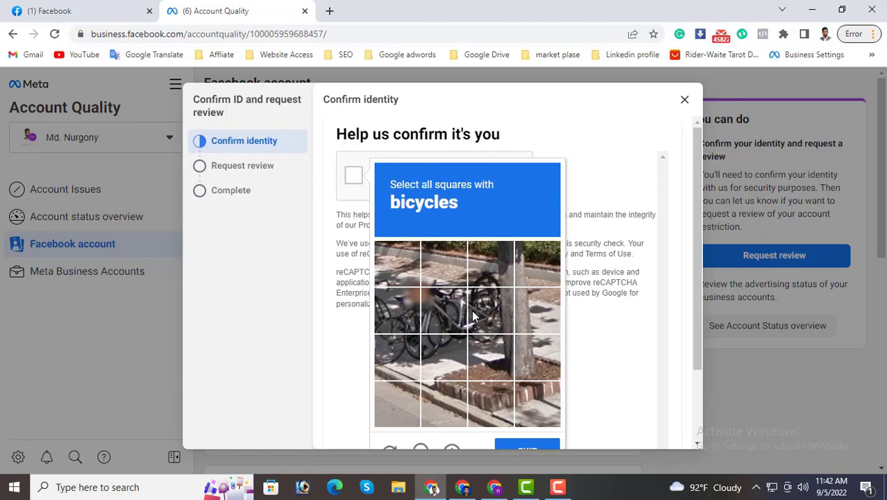
pyautogui.click(473, 316)
pyautogui.click(472, 264)
pyautogui.click(448, 308)
pyautogui.click(410, 312)
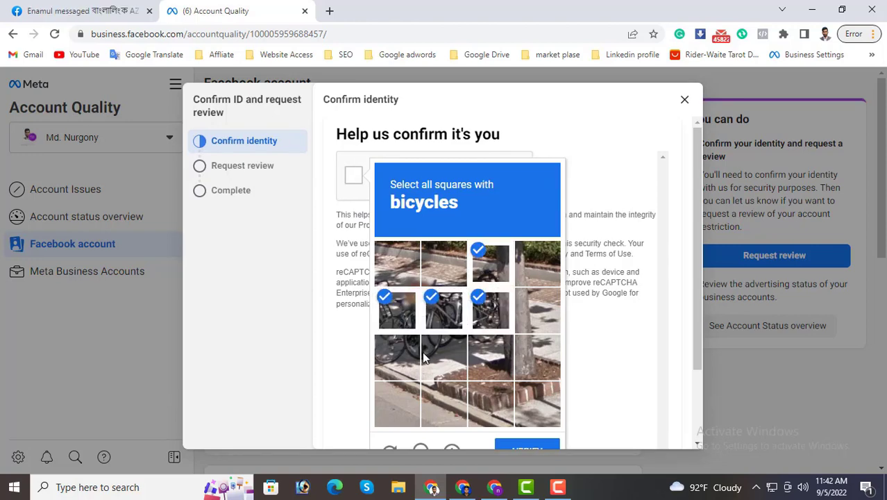
pyautogui.click(425, 357)
pyautogui.click(534, 445)
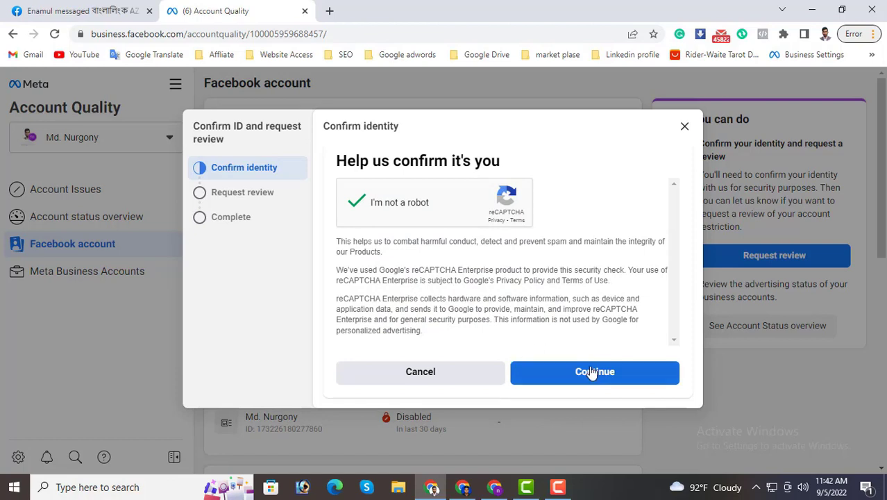
pyautogui.click(593, 373)
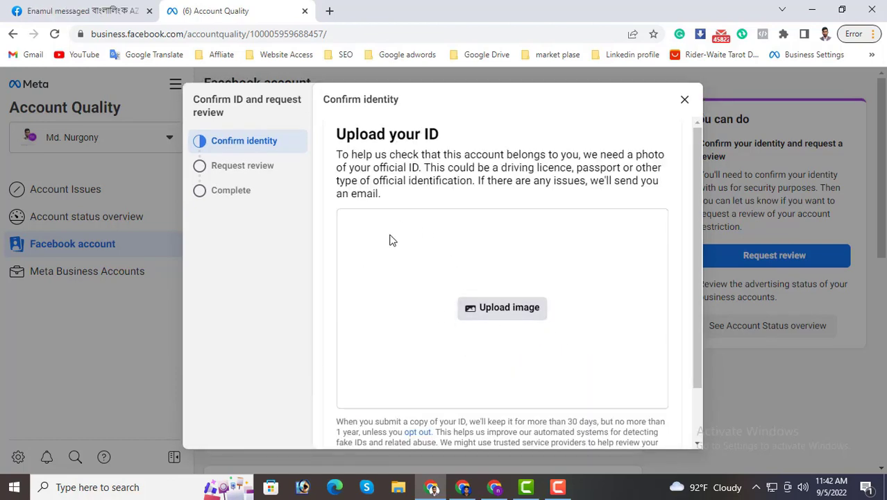
# Read the ID upload instructions, including the accepted document types and how issues and submitted copies are handled
pyautogui.scroll(-2, 454, 191)
pyautogui.scroll(2, 479, 233)
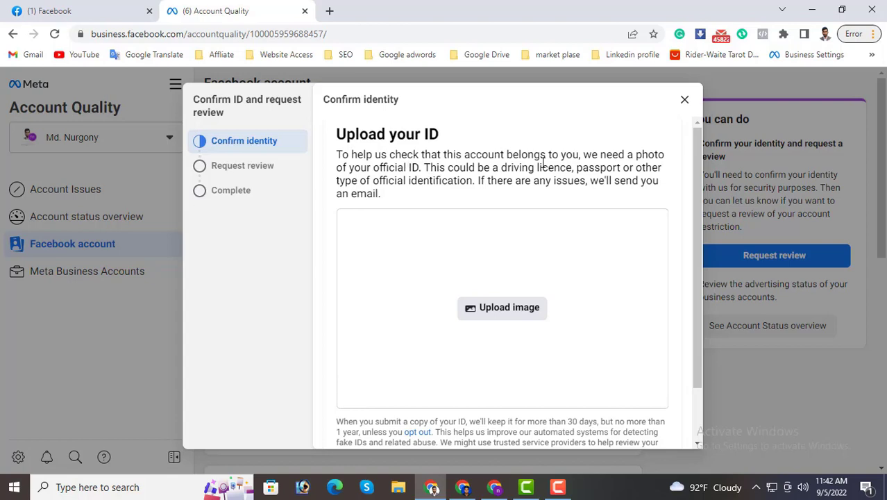
pyautogui.moveTo(589, 153); pyautogui.dragTo(628, 172)
pyautogui.click(501, 172)
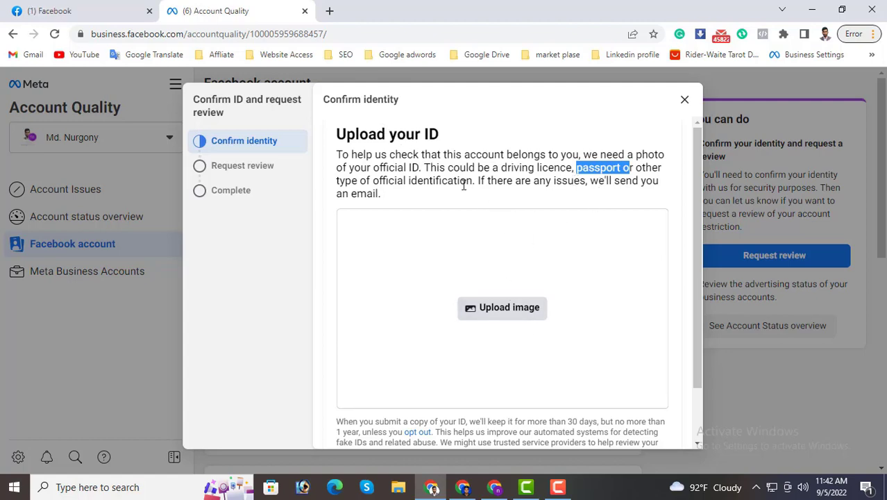
pyautogui.moveTo(533, 180); pyautogui.dragTo(574, 182)
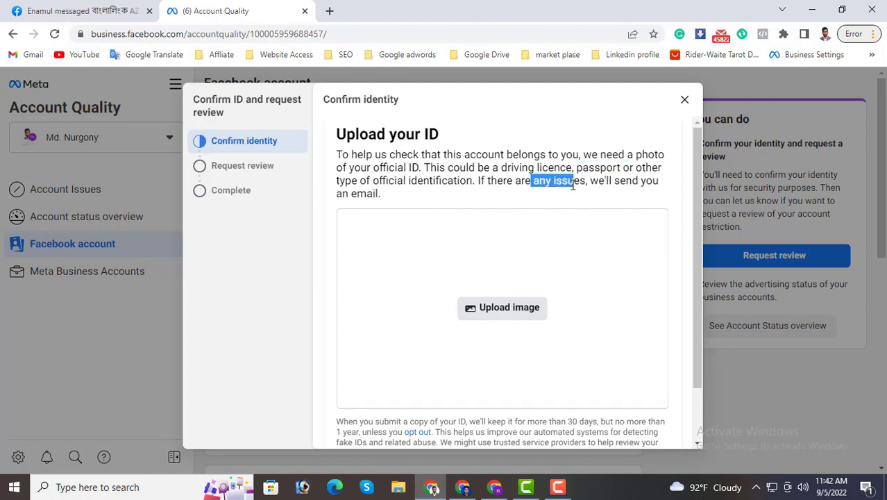
pyautogui.scroll(-1, 569, 243)
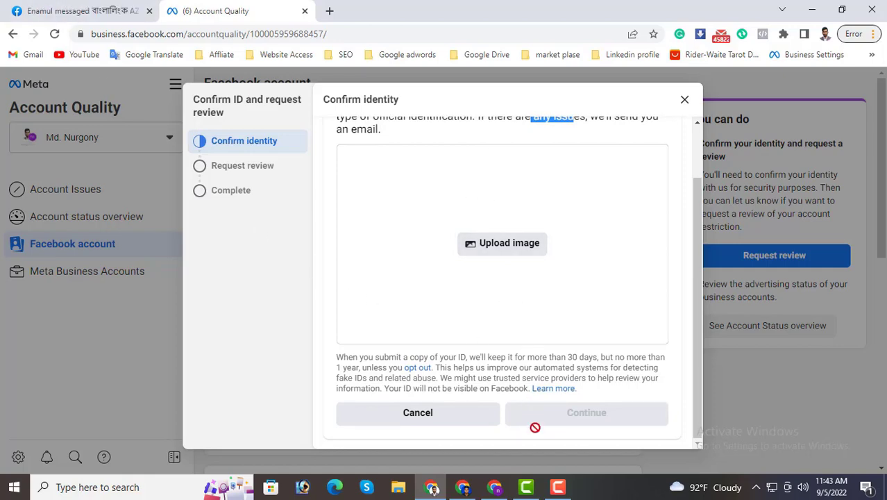
pyautogui.click(512, 244)
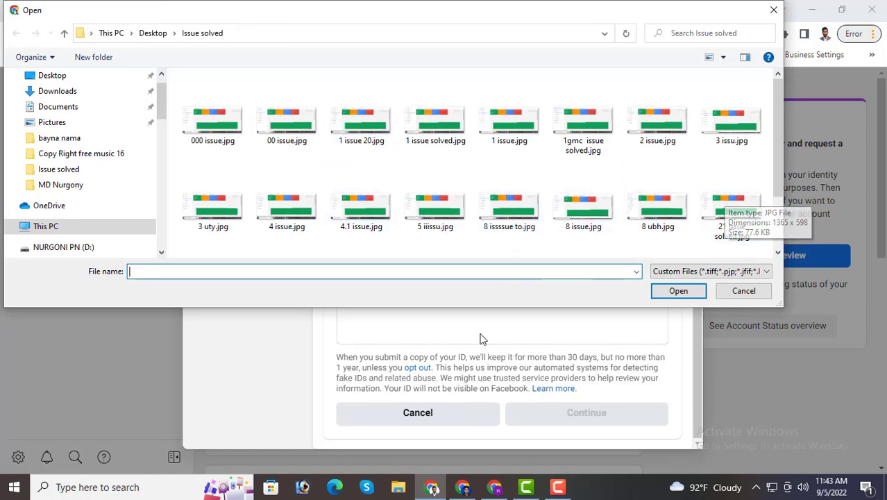
pyautogui.click(740, 290)
pyautogui.click(563, 488)
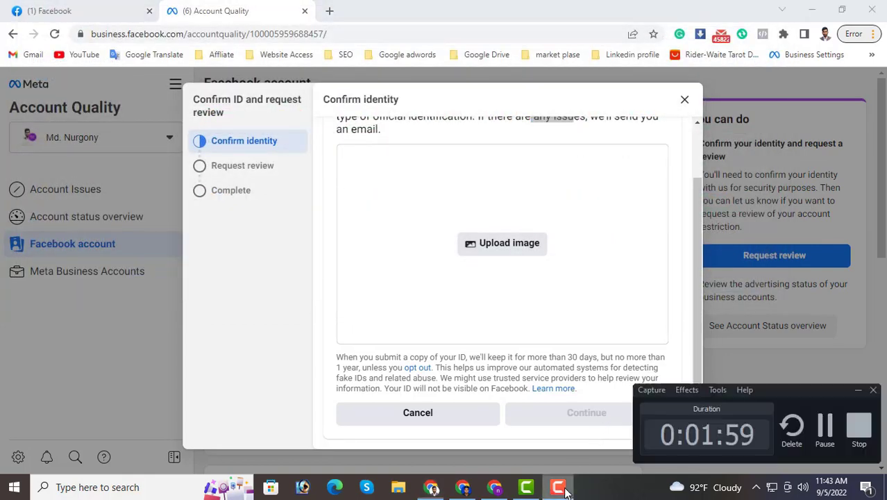
pyautogui.click(825, 427)
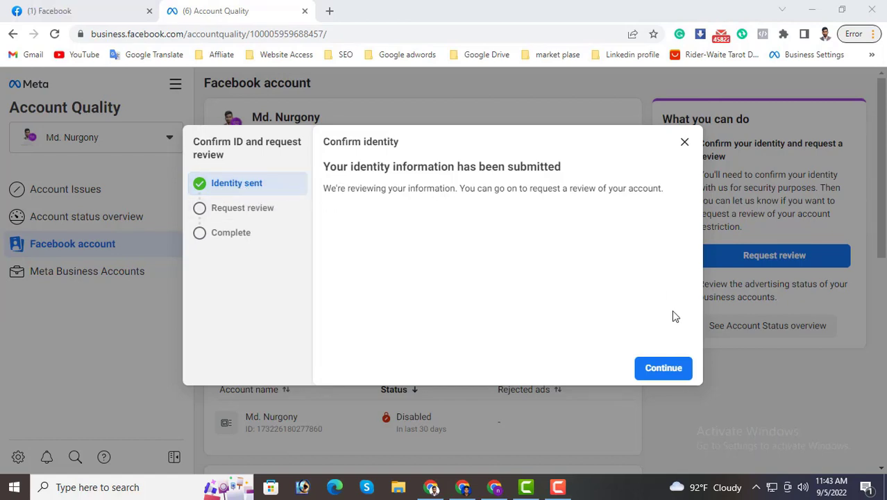
# Send the review request with the reason "I'm not sure which policy was violated." and close the completed process
pyautogui.click(664, 369)
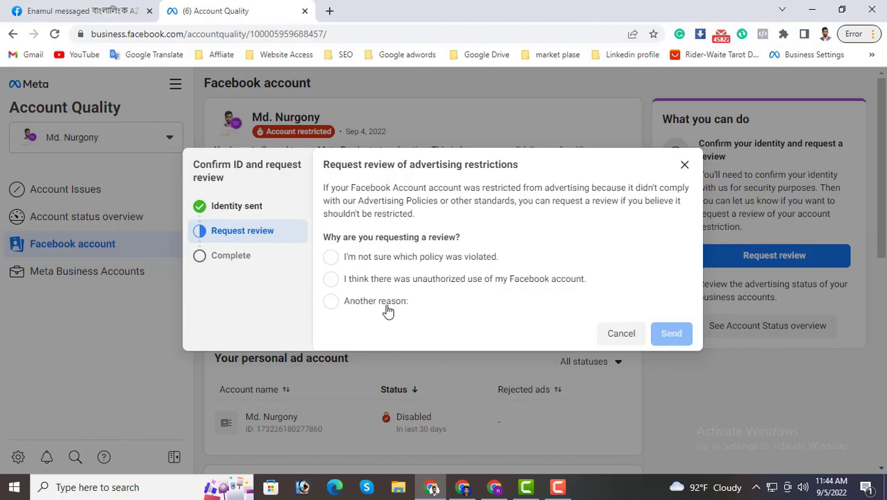
pyautogui.click(336, 261)
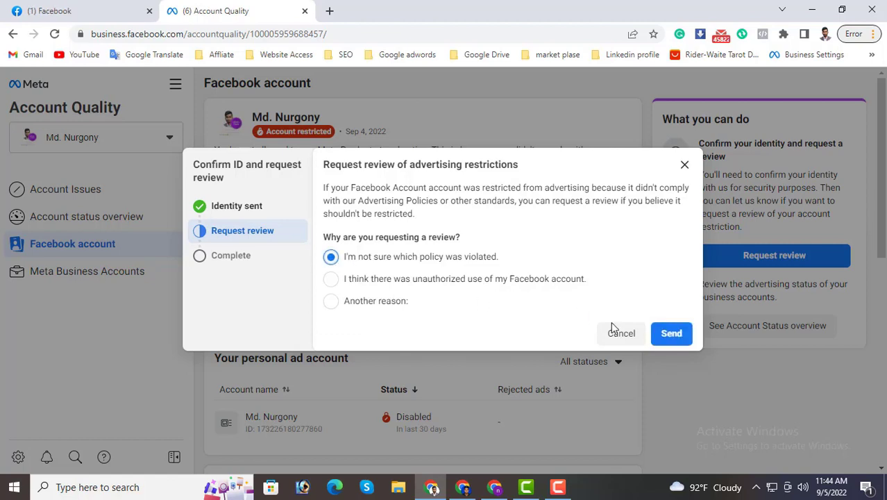
pyautogui.click(671, 335)
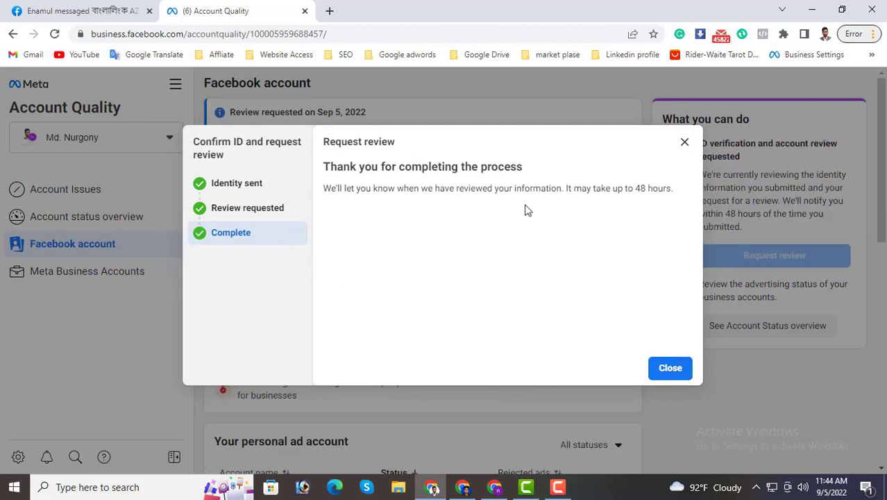
pyautogui.click(671, 368)
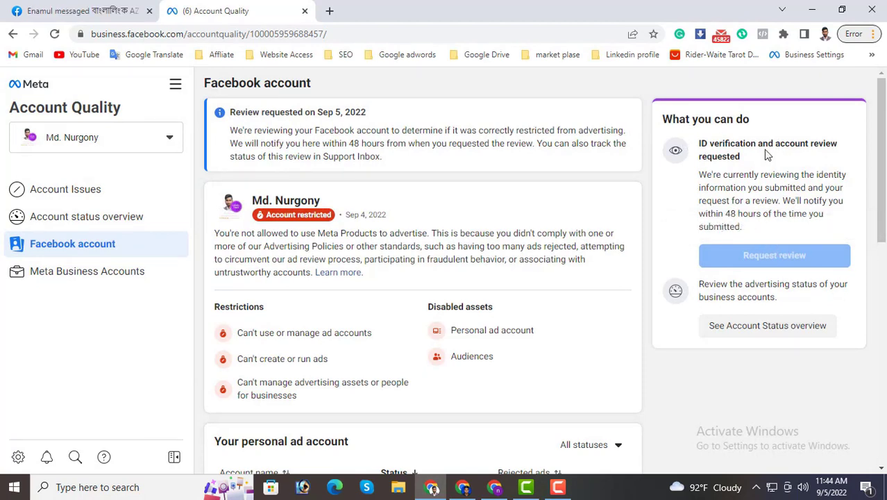
pyautogui.moveTo(753, 158); pyautogui.dragTo(698, 142)
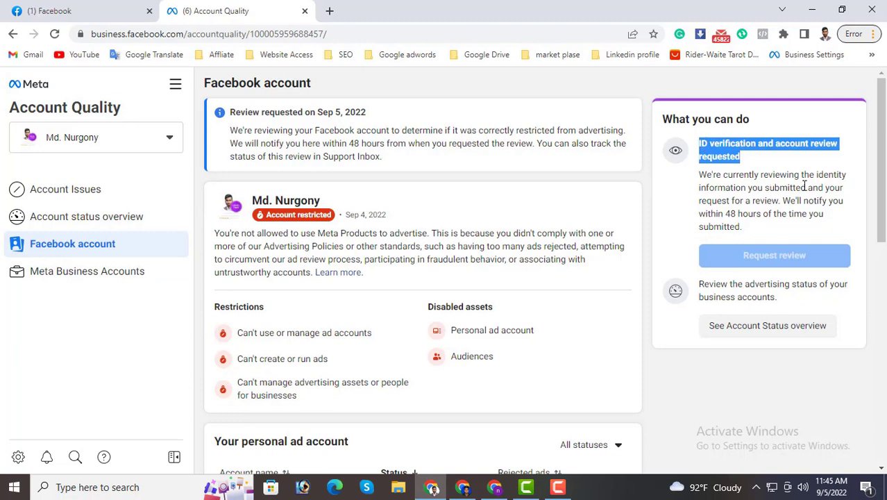